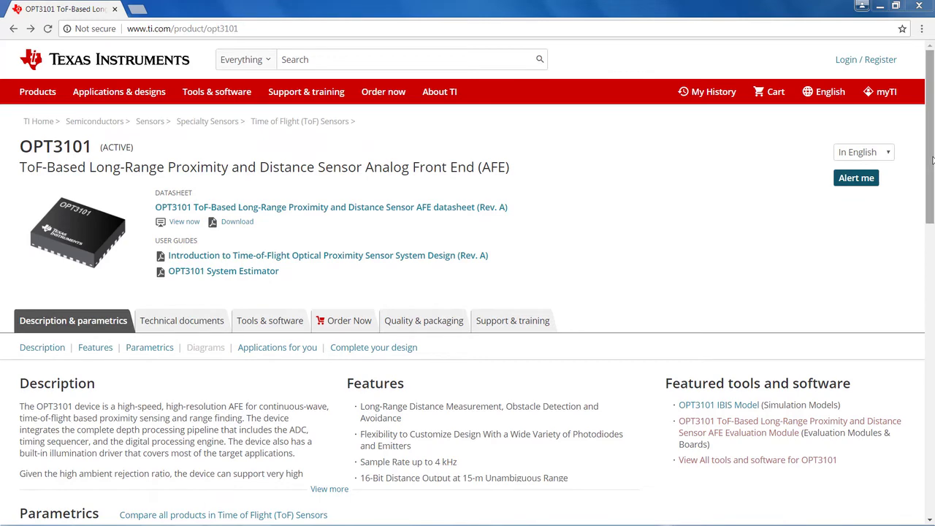
Show the Tools & software section of the ti.com OPT3101 page and scroll to the Software list
scroll(933, 159, "down", 2)
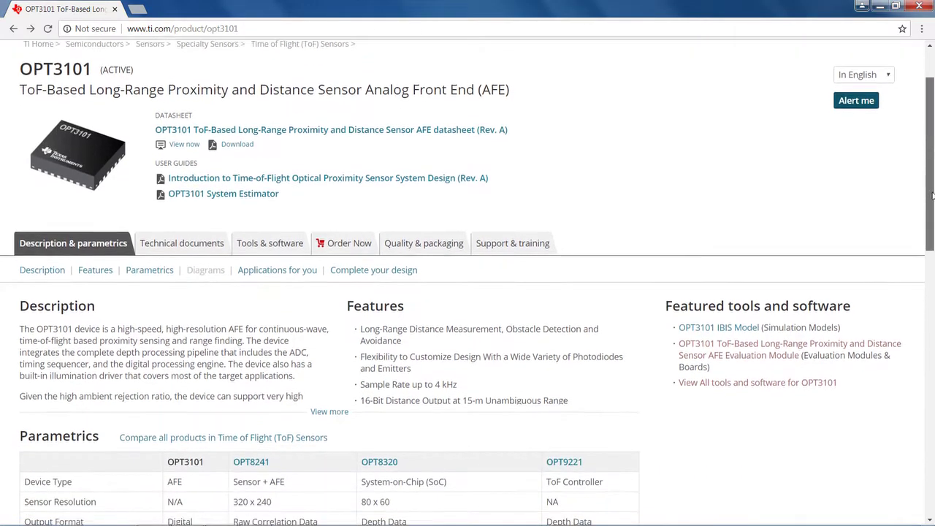
left_click(285, 164)
scroll(284, 165, "down", 3)
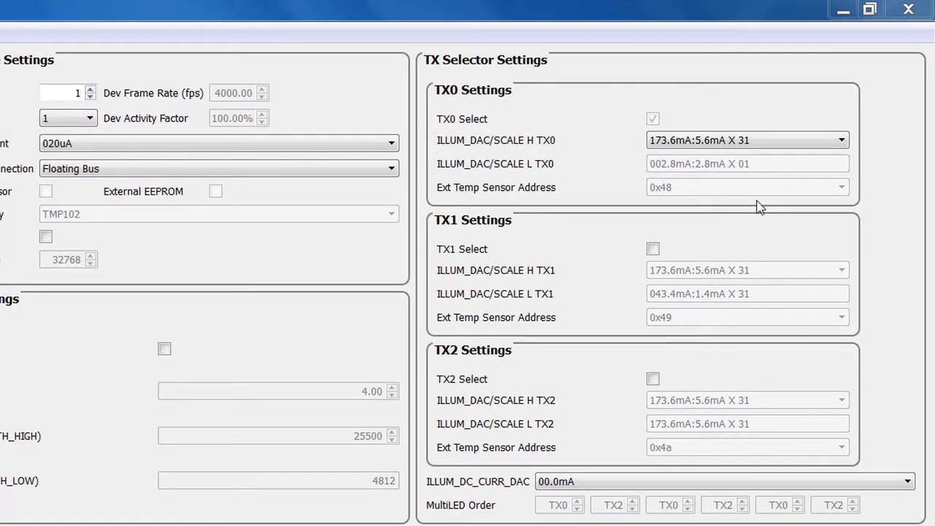
Enable TX1 and TX2, and set the MultiLED order's second slot to TX2 and third to TX1
left_click(653, 249)
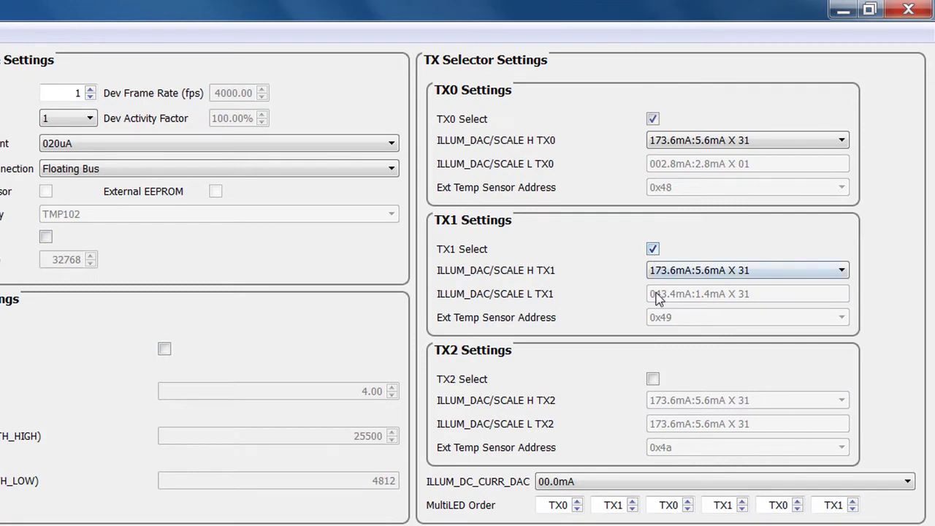
left_click(652, 379)
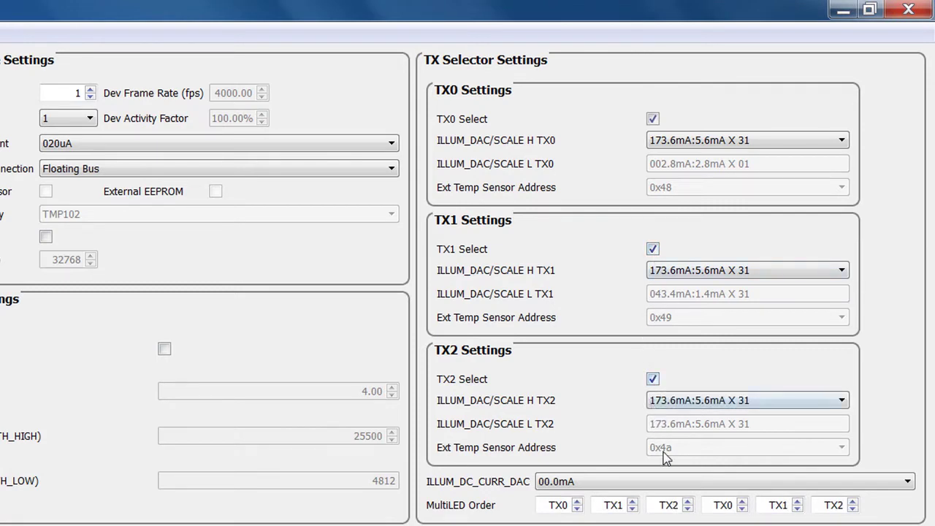
left_click(688, 508)
left_click(632, 502)
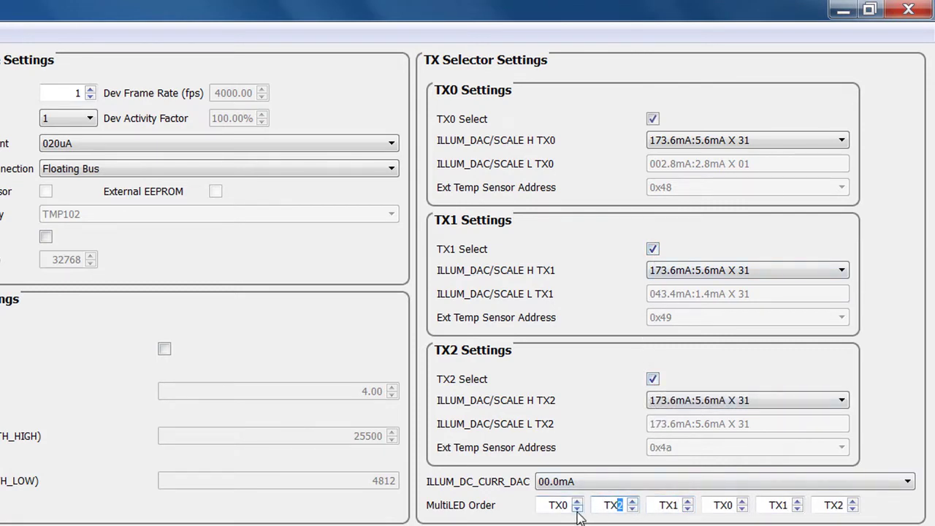
left_click(577, 510)
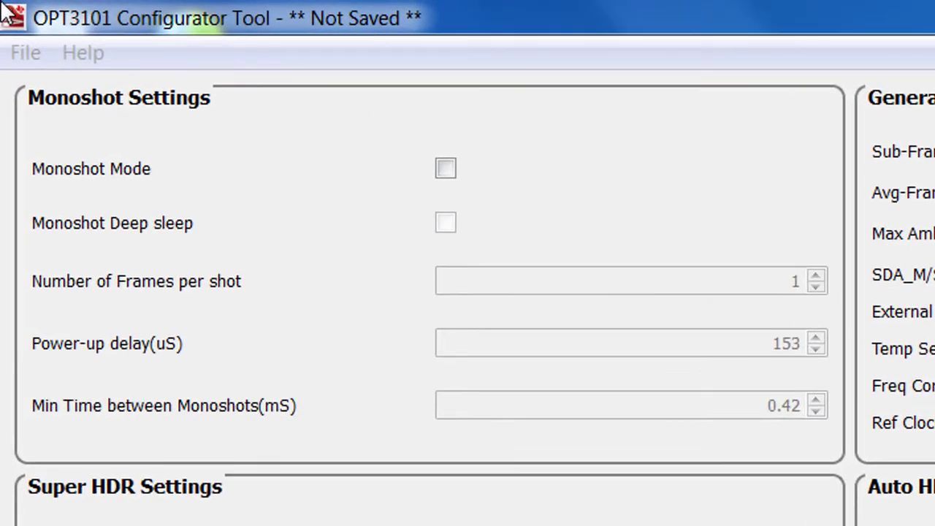
Turn on Monoshot Mode with deep sleep and 5 frames per shot
left_click(446, 169)
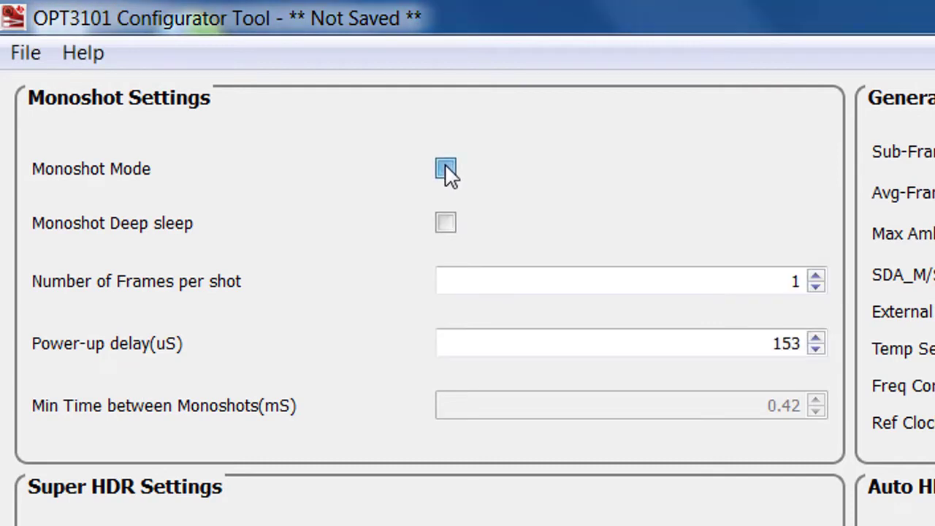
left_click(446, 223)
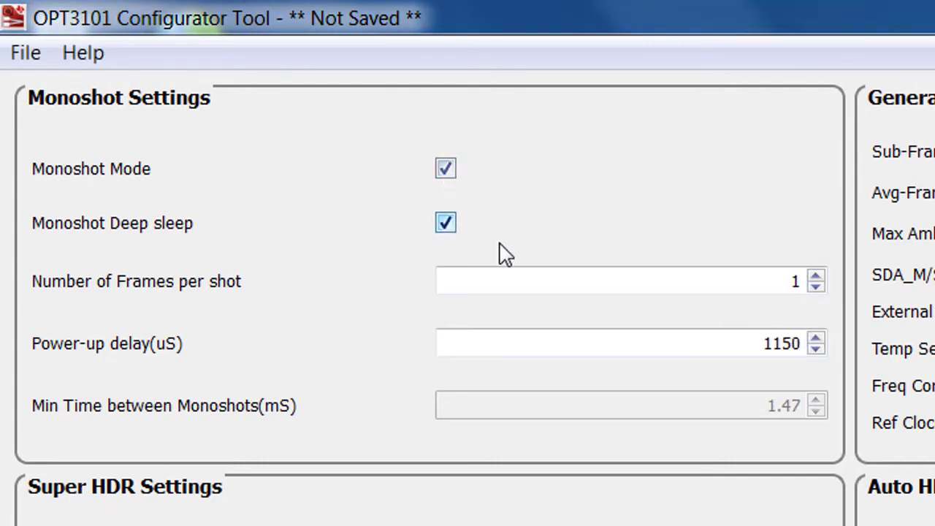
left_click(817, 277)
left_click(816, 277)
left_click(816, 277)
left_click(816, 277)
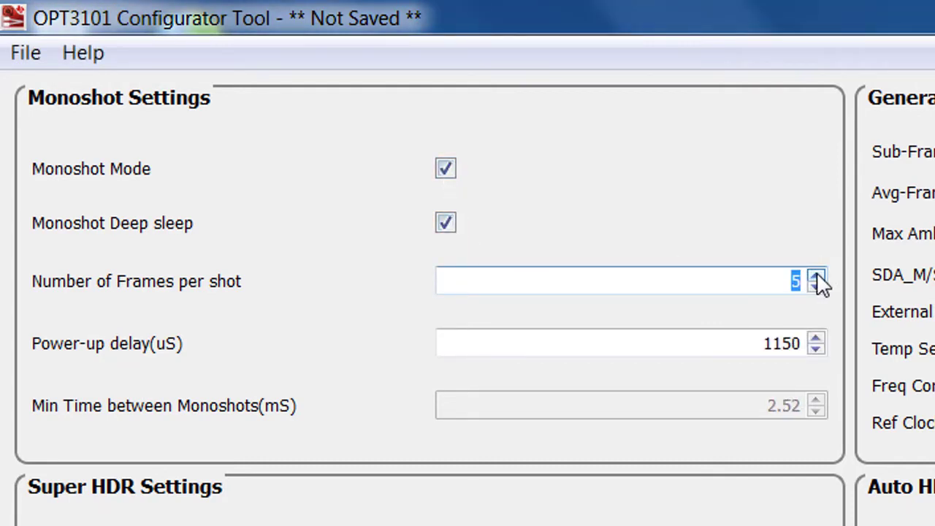
Raise the power-up delay to 162 µs and enable Auto HDR Mode
left_click(817, 338)
left_click(817, 337)
left_click(817, 339)
left_click(817, 339)
left_click(817, 339)
left_click(817, 339)
left_click(817, 339)
left_click(817, 339)
left_click(817, 339)
left_click(817, 339)
left_click(817, 339)
left_click(817, 339)
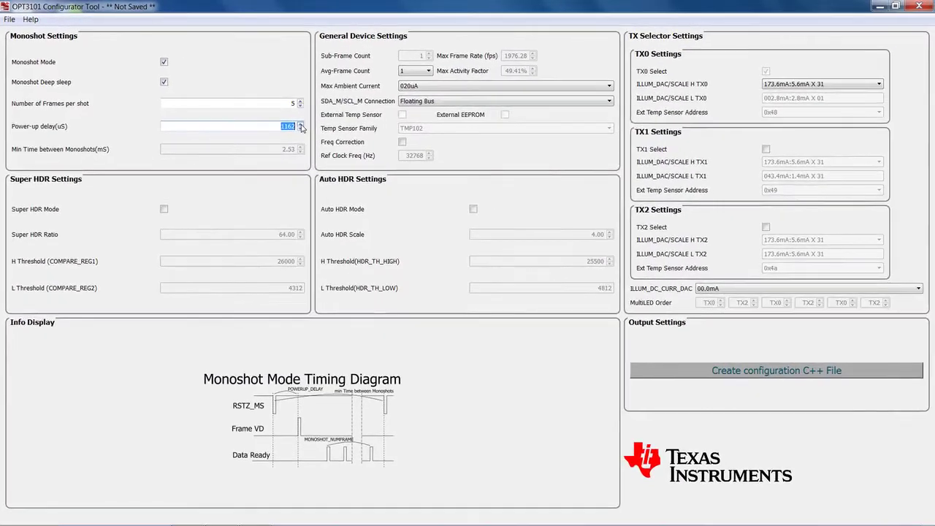
left_click(473, 209)
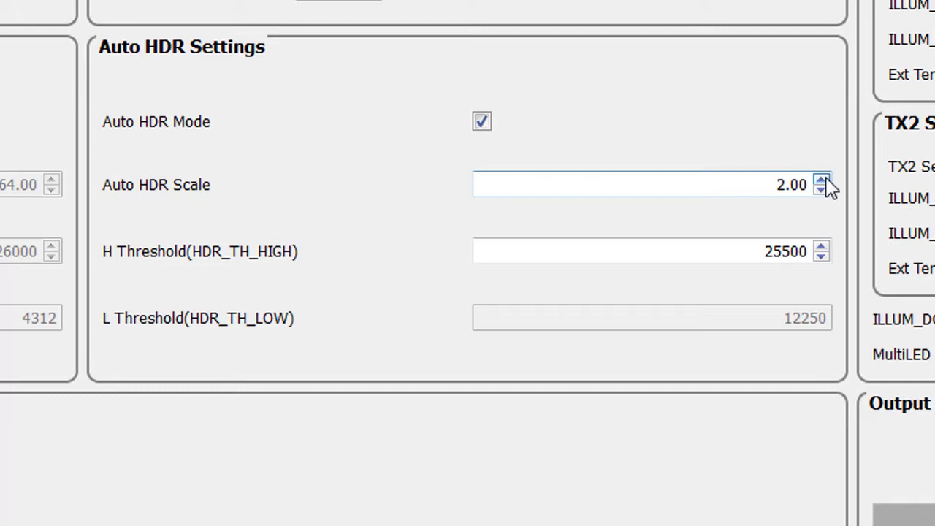
Raise the Auto HDR Scale to 2.80
left_click(823, 180)
left_click(823, 181)
left_click(822, 180)
left_click(823, 180)
left_click(823, 180)
left_click(823, 180)
left_click(823, 180)
left_click(823, 181)
Raise the high HDR threshold (HDR_TH_HIGH) to 25511
left_click(821, 247)
left_click(821, 247)
left_click(821, 247)
left_click(821, 247)
left_click(821, 246)
left_click(822, 247)
left_click(822, 247)
left_click(821, 247)
left_click(822, 247)
left_click(821, 247)
left_click(822, 247)
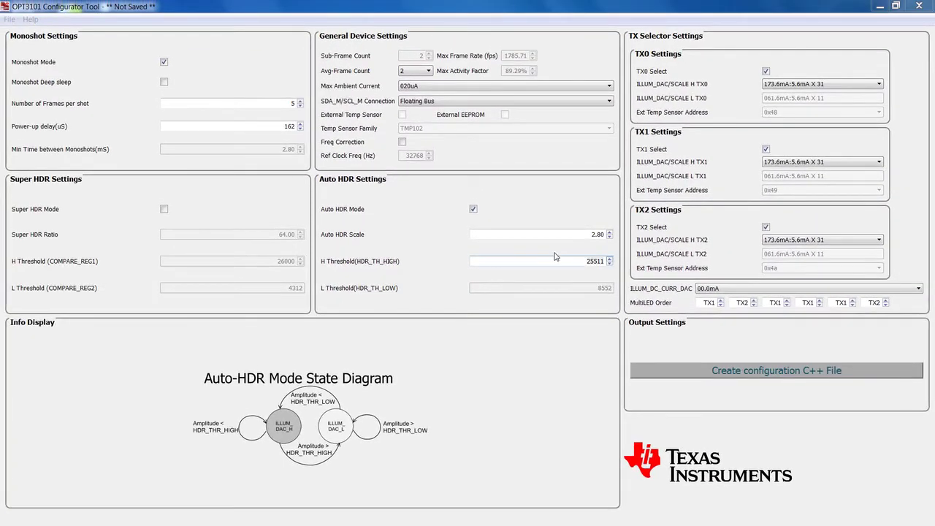
Enable Super HDR Mode and step the Super HDR Ratio up to 67.00
mouse_move(192, 215)
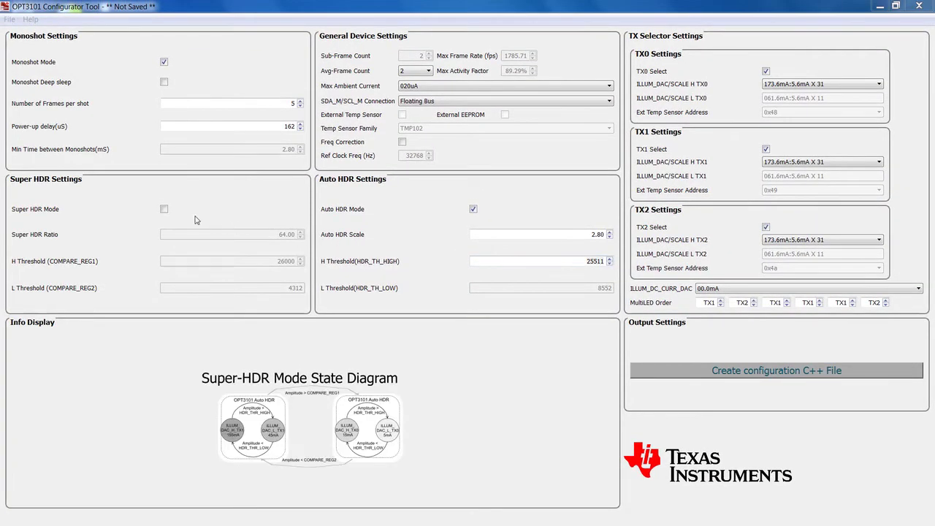
left_click(165, 210)
left_click(164, 210)
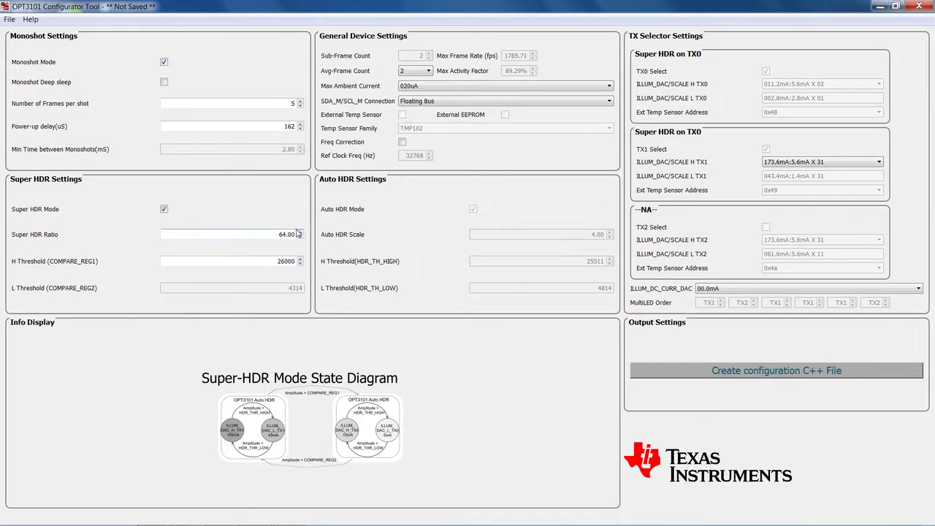
left_click(300, 232)
left_click(301, 232)
left_click(301, 232)
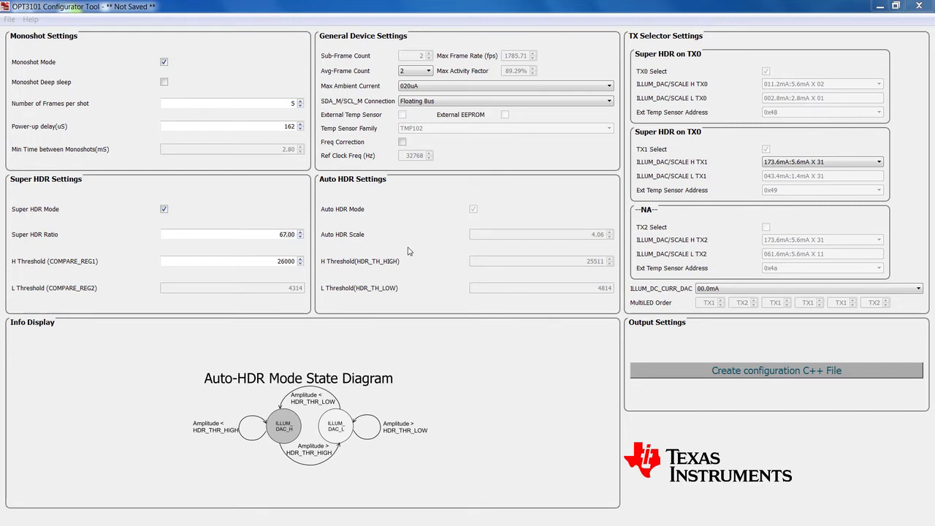
Save the configuration as example.json via Save Config As, then generate OPT3101_configuration.cpp
left_click(9, 20)
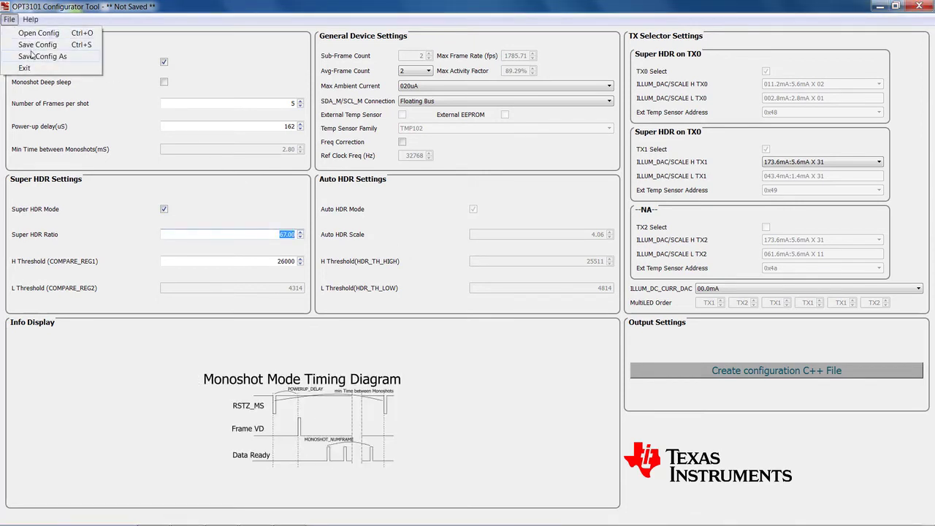
left_click(32, 46)
type("example")
key("Return")
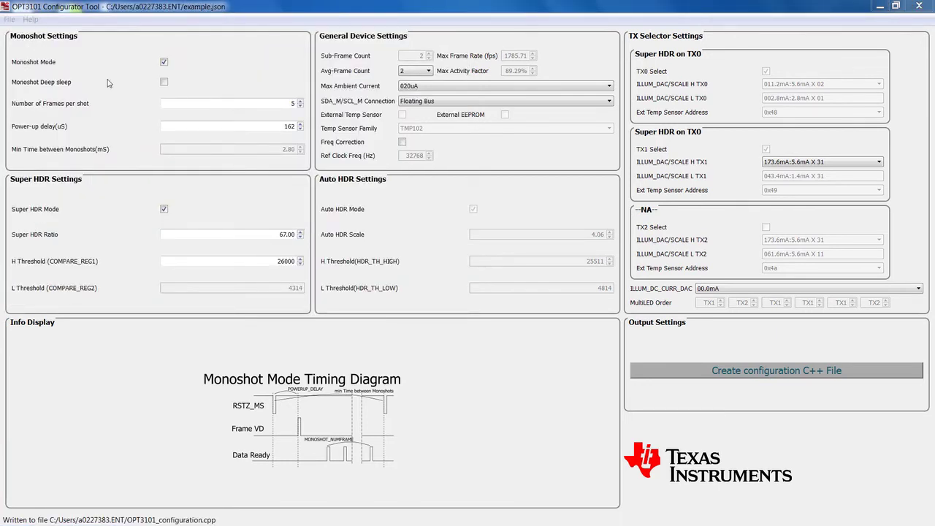
left_click(708, 371)
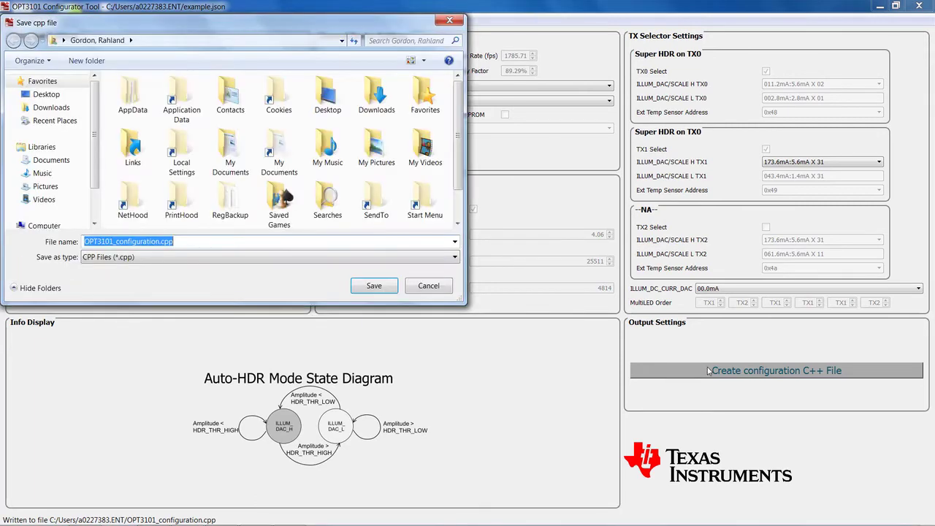
left_click(375, 286)
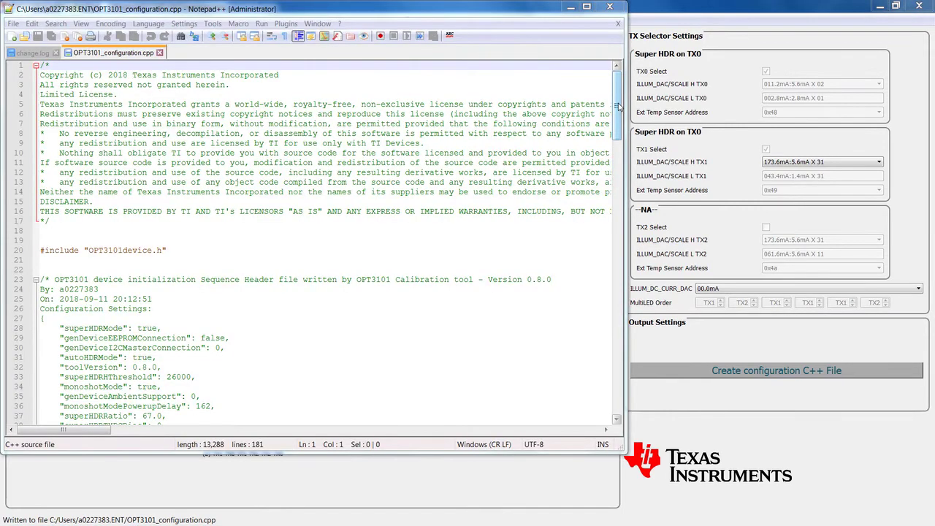
Scroll through OPT3101_configuration.cpp in Notepad++ to review register settings like hdr_thr_high = 25511
left_click_drag(617, 106, 642, 298)
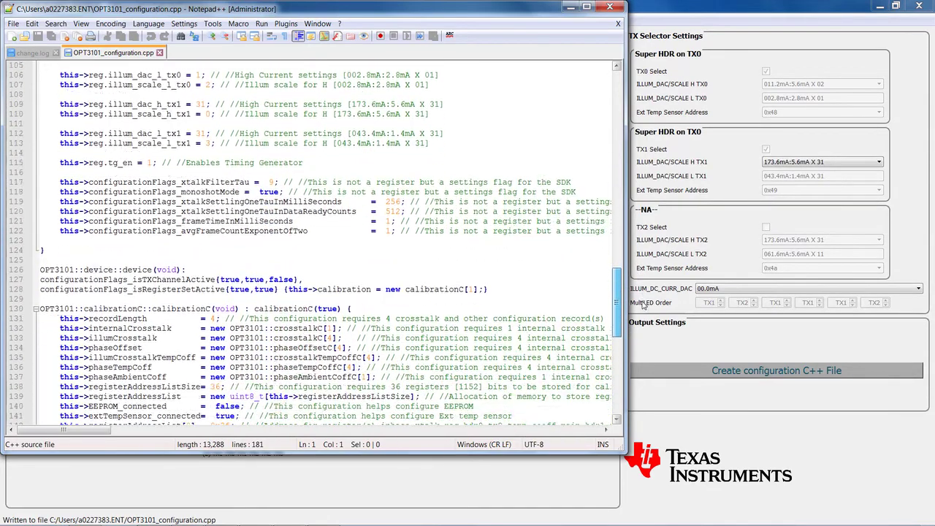